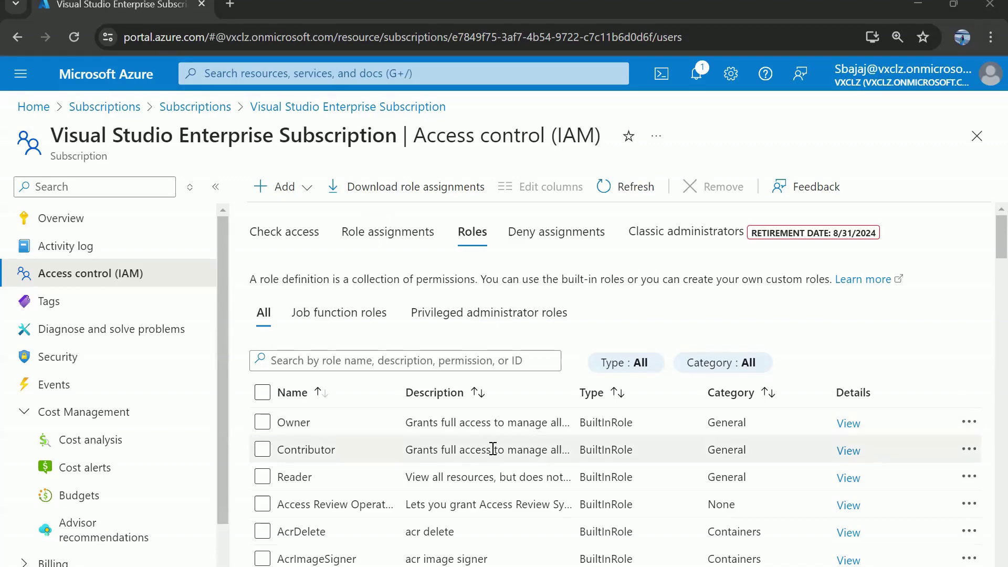
- Open the Contributor role's details, examine its description for what it grants and excludes, and close them
click(849, 450)
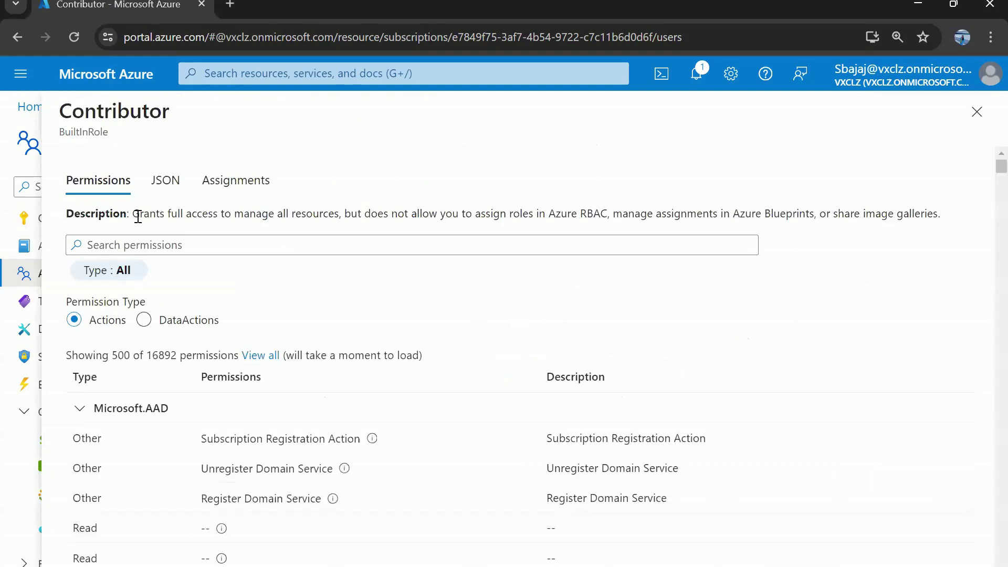
drag(140, 214, 360, 218)
click(294, 218)
click(400, 218)
drag(622, 214, 533, 214)
click(646, 215)
drag(644, 216, 742, 215)
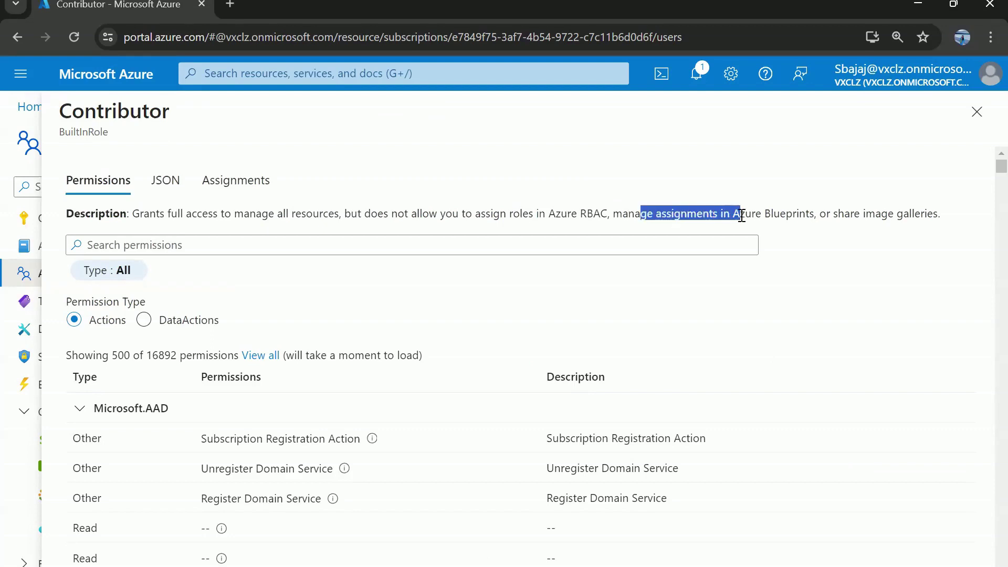
click(764, 215)
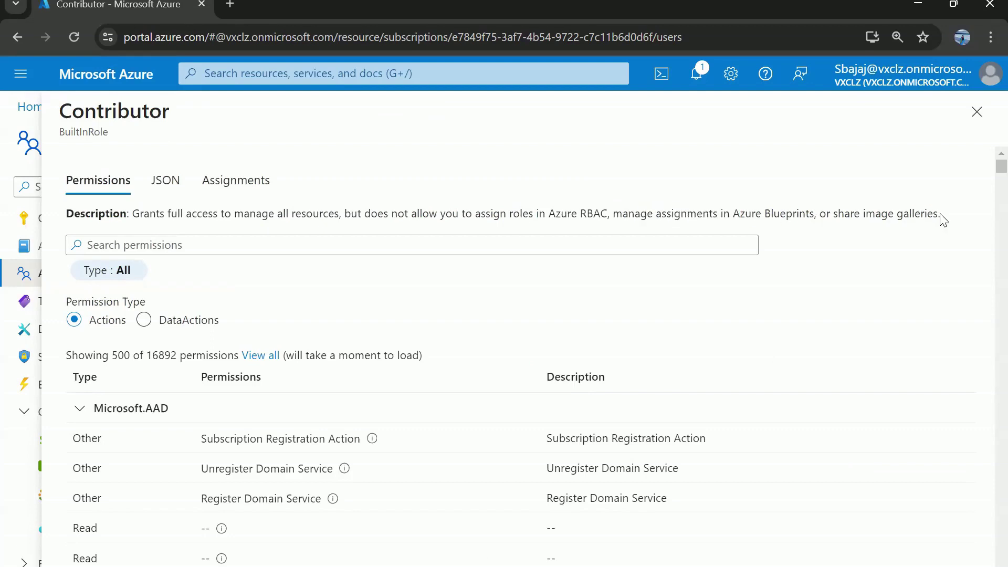
drag(941, 215, 261, 210)
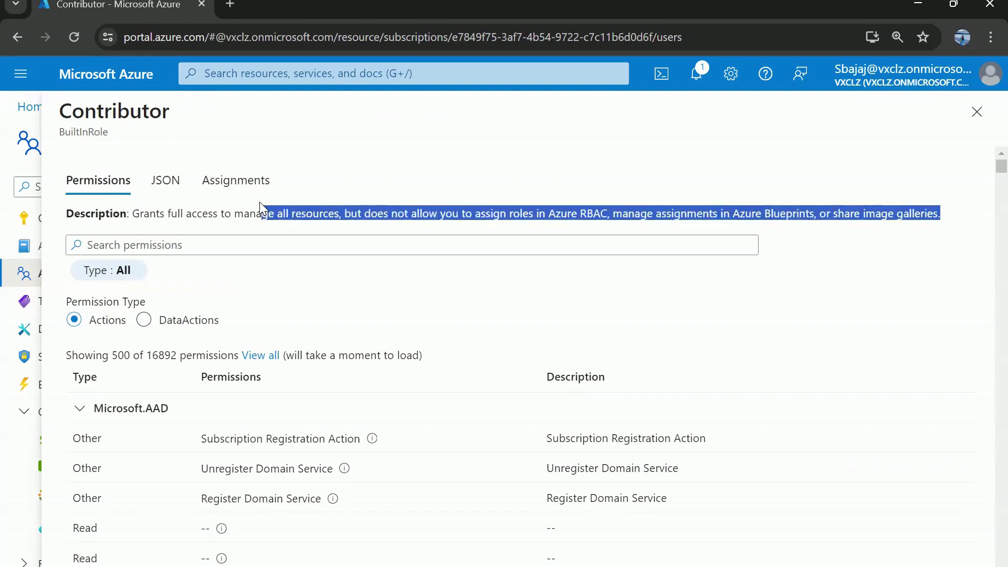
click(399, 210)
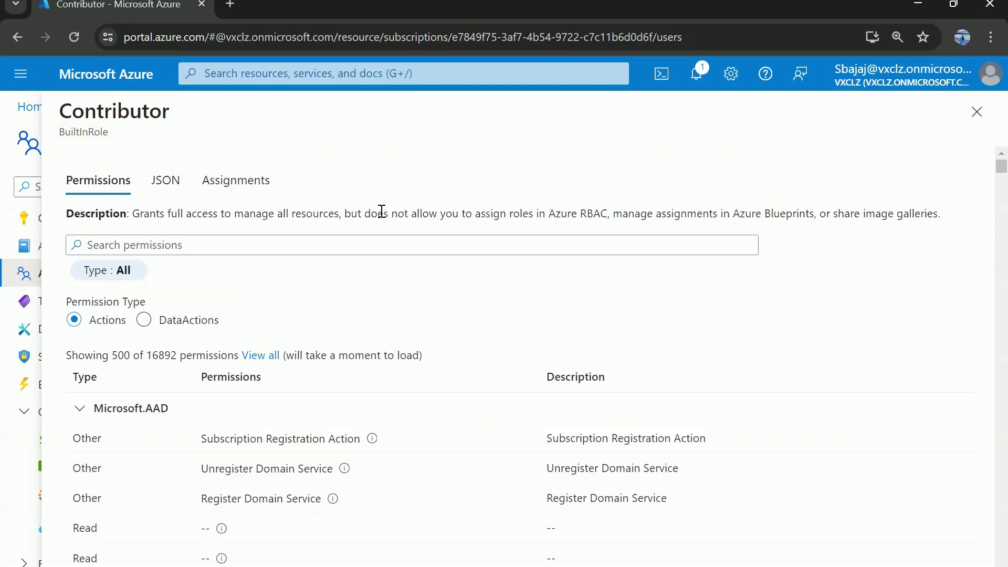
drag(389, 213, 618, 211)
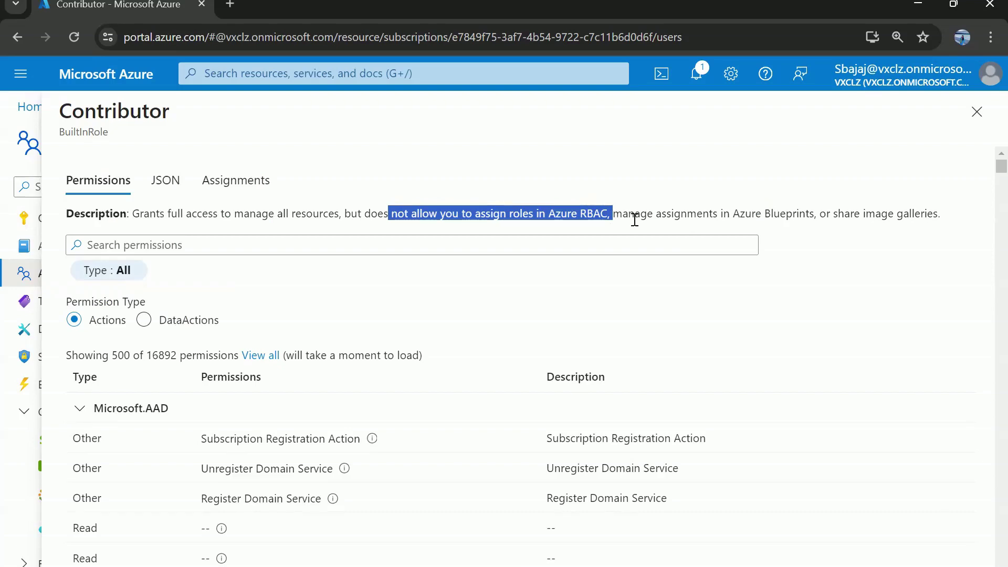
click(976, 111)
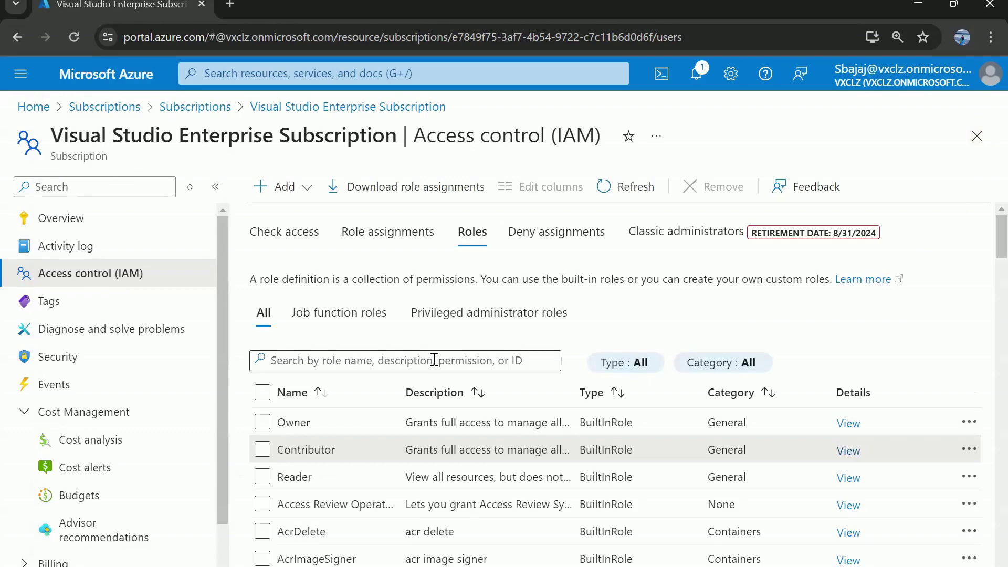
- Search the roles for "network contributo" and open the Network Contributor role's details
click(434, 361)
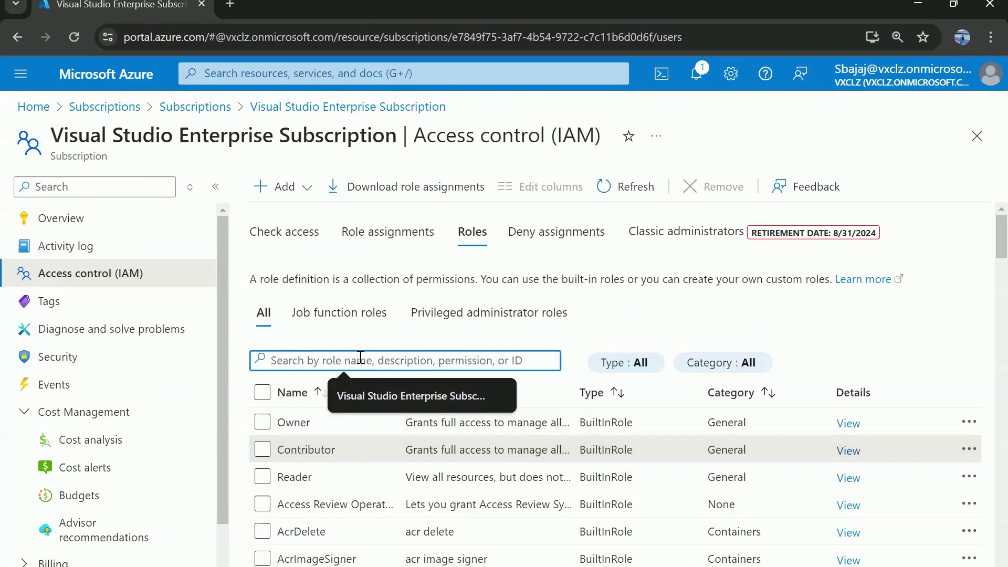
text(network)
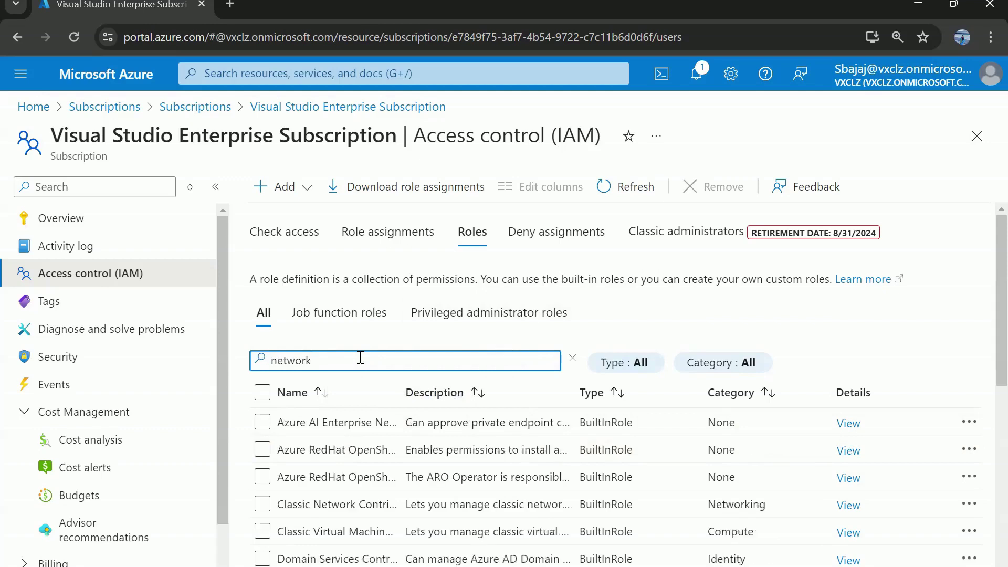
text( contributor)
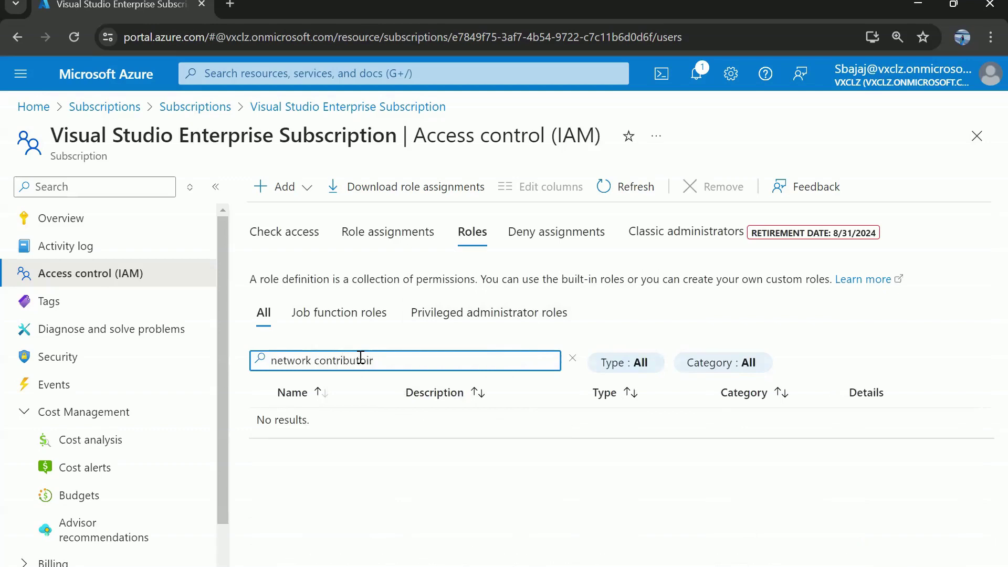
key(BackSpace)
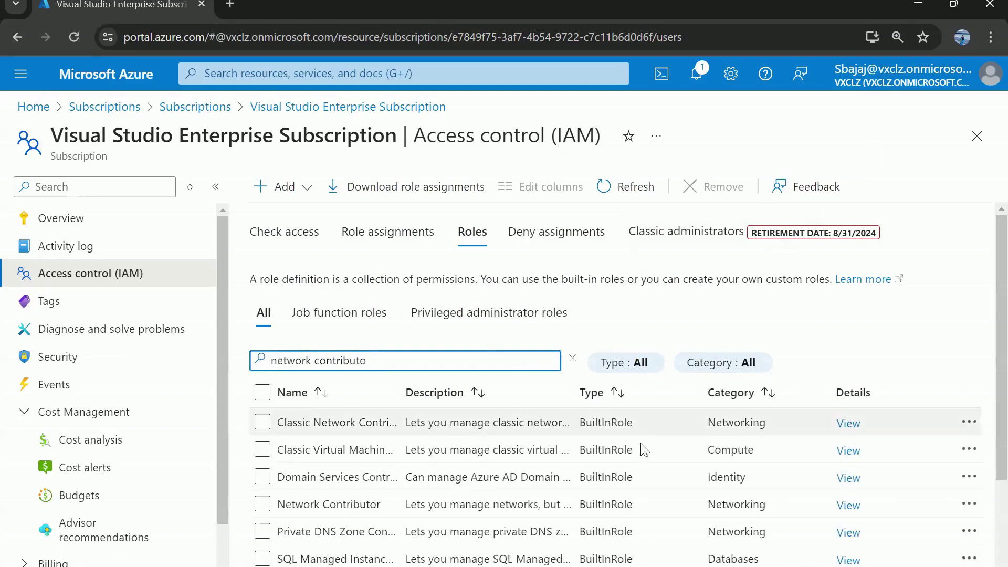
click(474, 501)
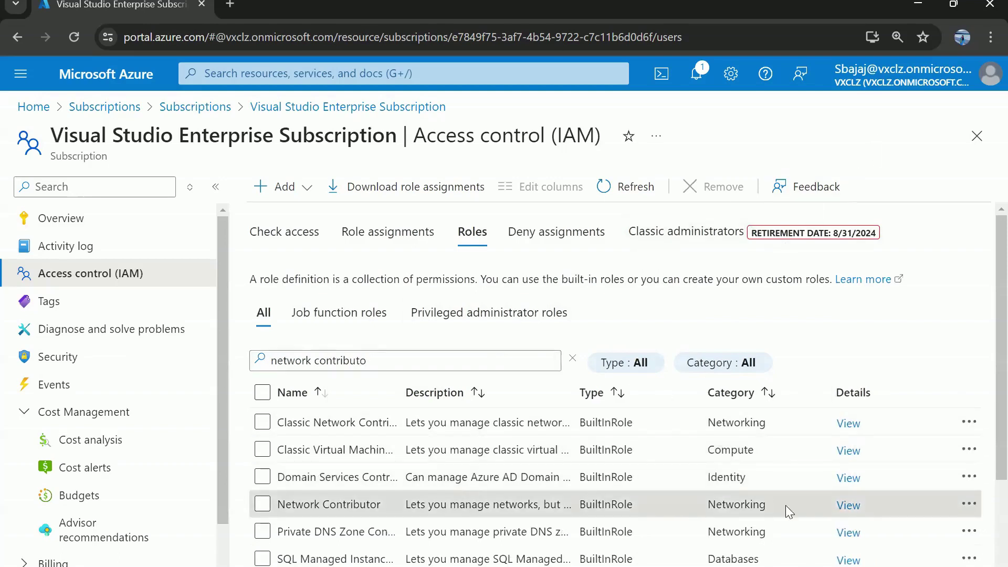
click(847, 505)
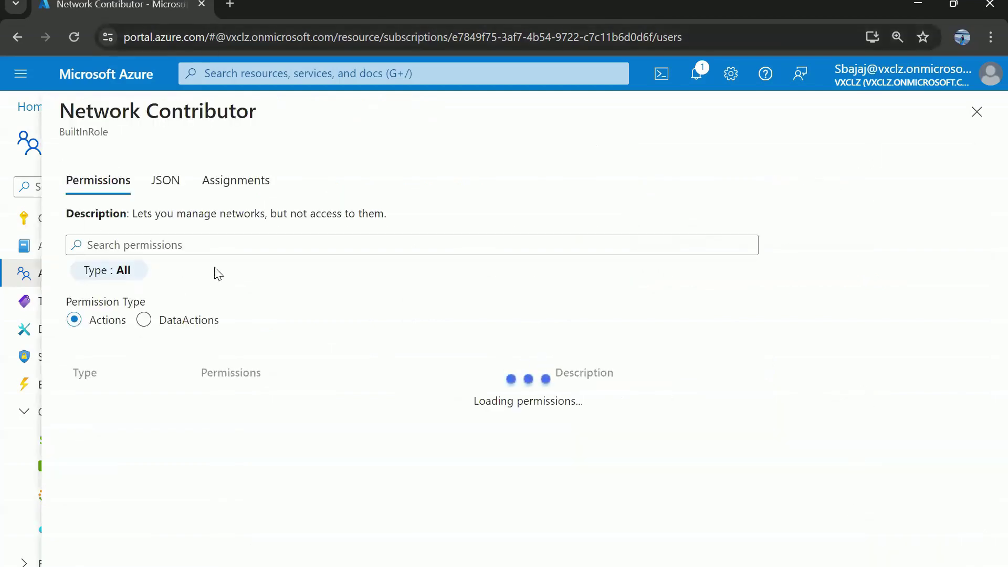
- Examine the Network Contributor role's description, especially its access limits, and close the details
drag(131, 213, 267, 225)
drag(396, 213, 121, 210)
click(384, 231)
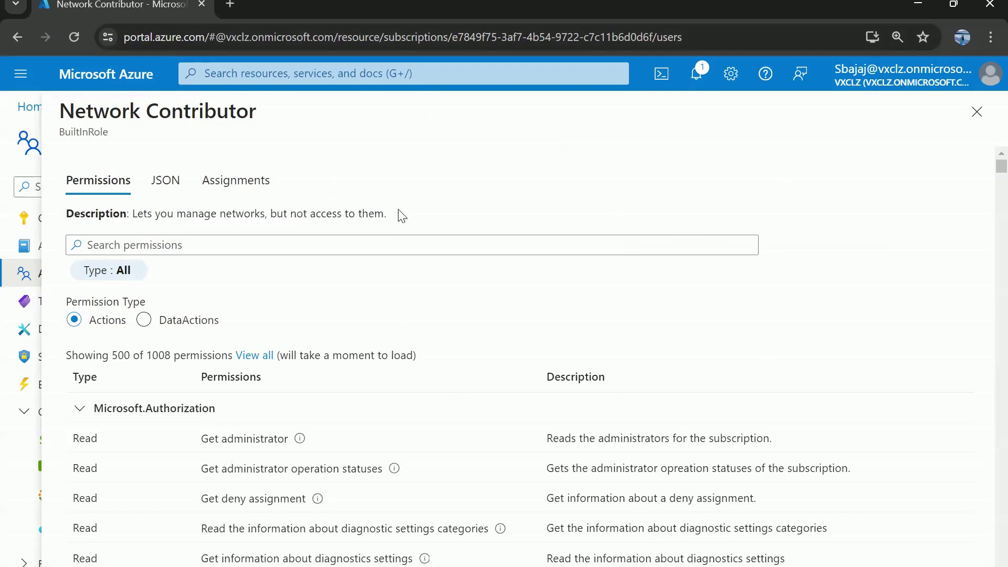
drag(397, 214, 278, 206)
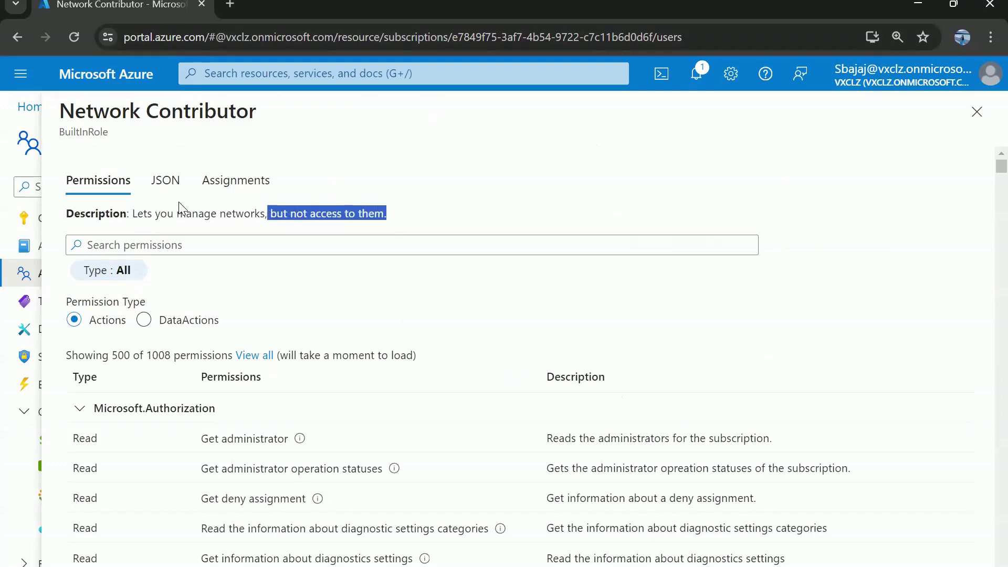
click(977, 112)
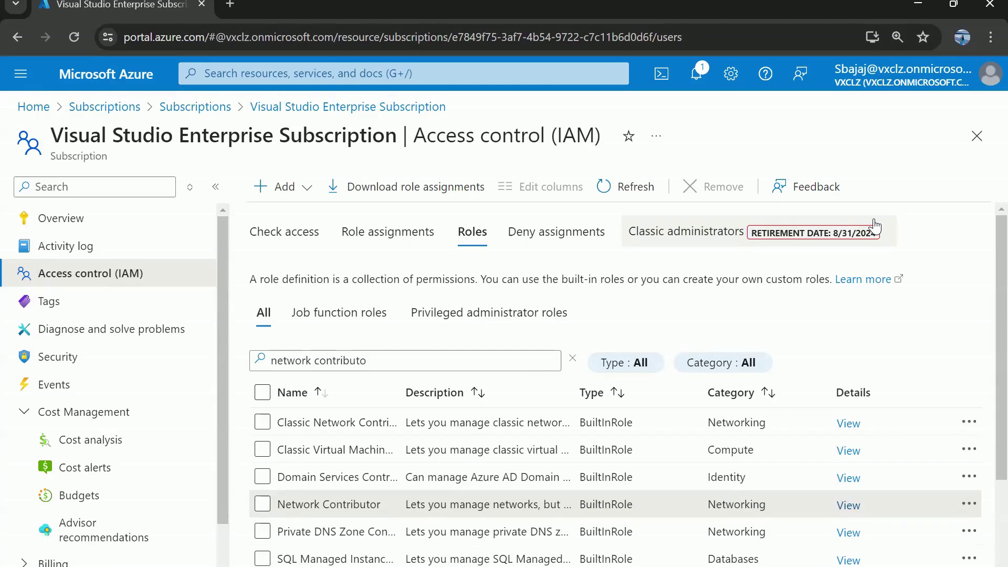
- Replace the role search with "owner" and open the Owner role's details
drag(368, 361, 251, 353)
text(owne)
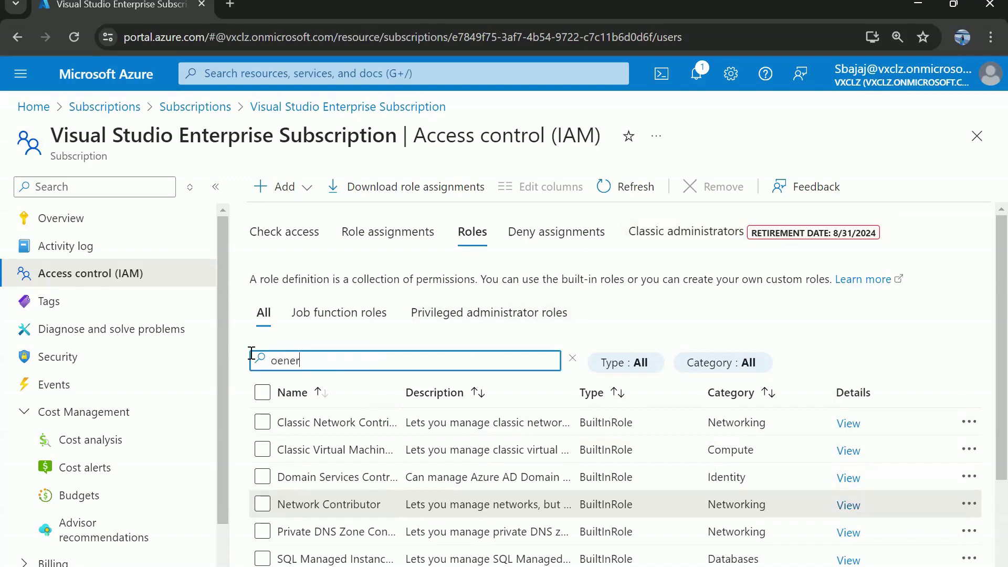
key(BackSpace)
key(BackSpace)
key(BackSpace)
text(e)
key(BackSpace)
text(wner)
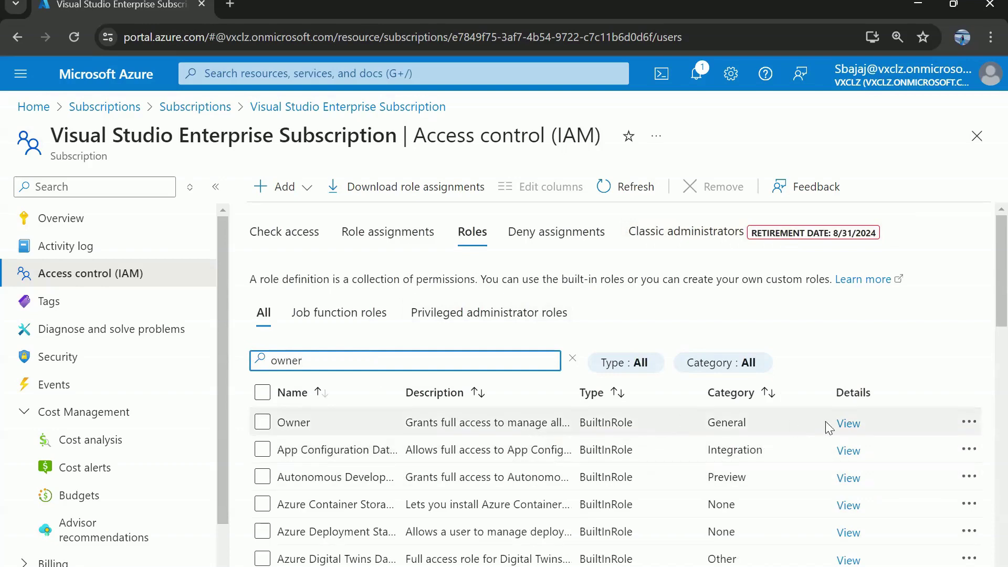
click(843, 425)
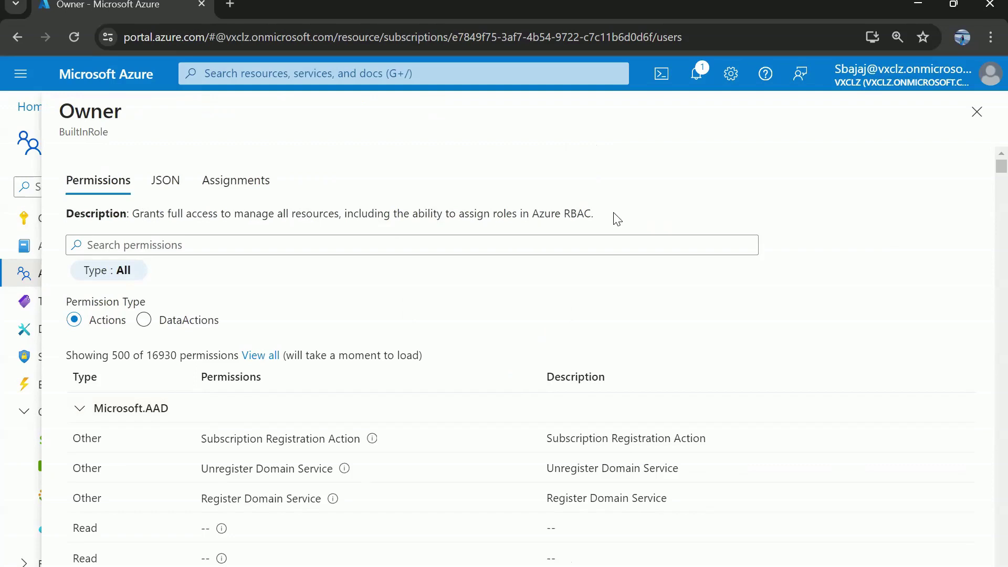
- Examine the Owner role's description, especially the part about assigning roles, and close the details
drag(604, 215, 134, 213)
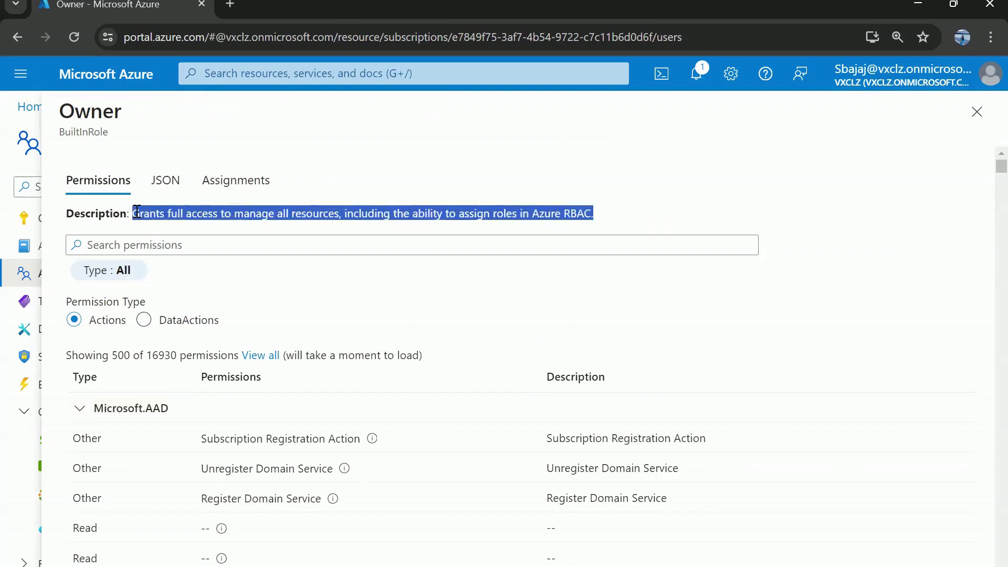
drag(595, 216, 142, 205)
click(476, 209)
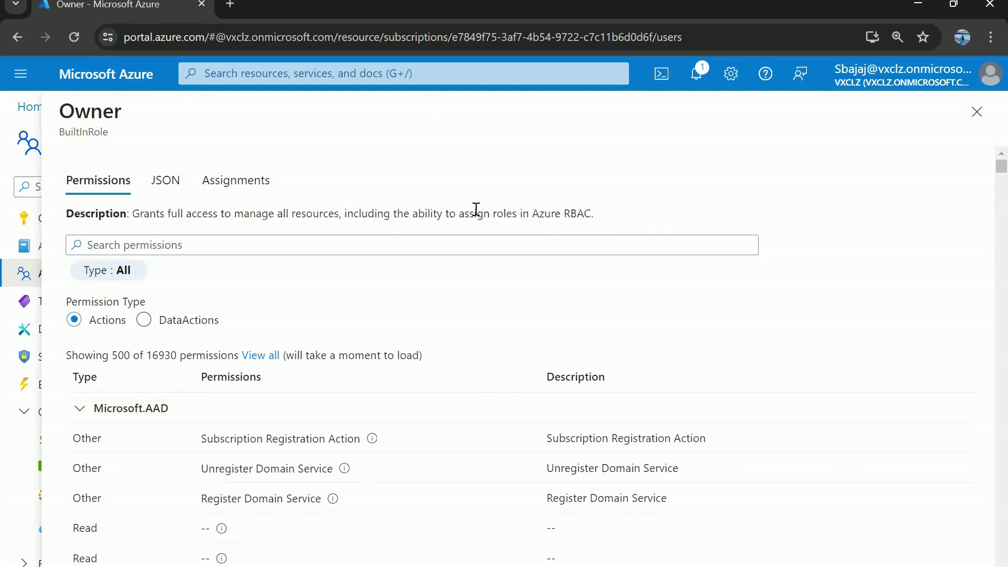
drag(603, 216, 387, 208)
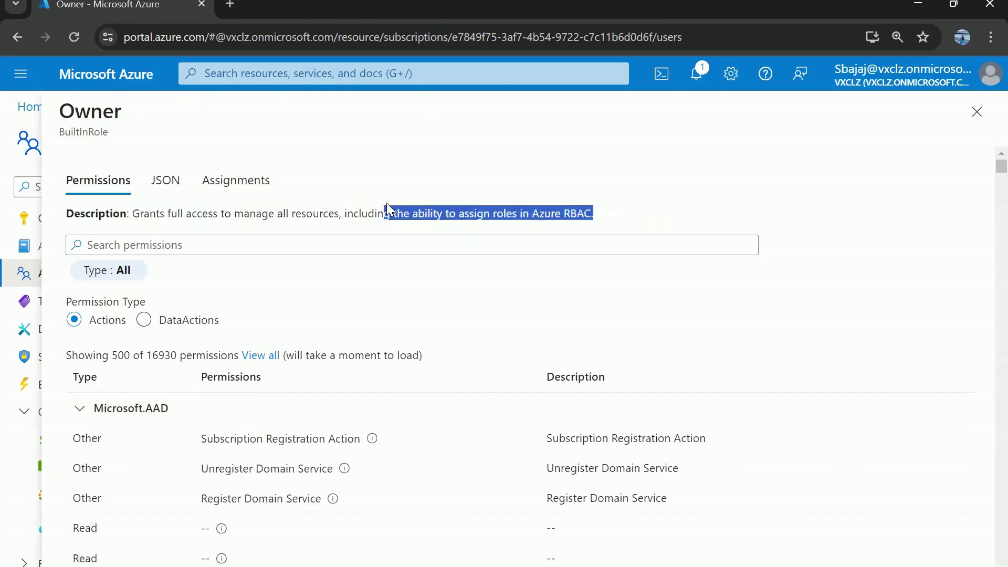
click(715, 216)
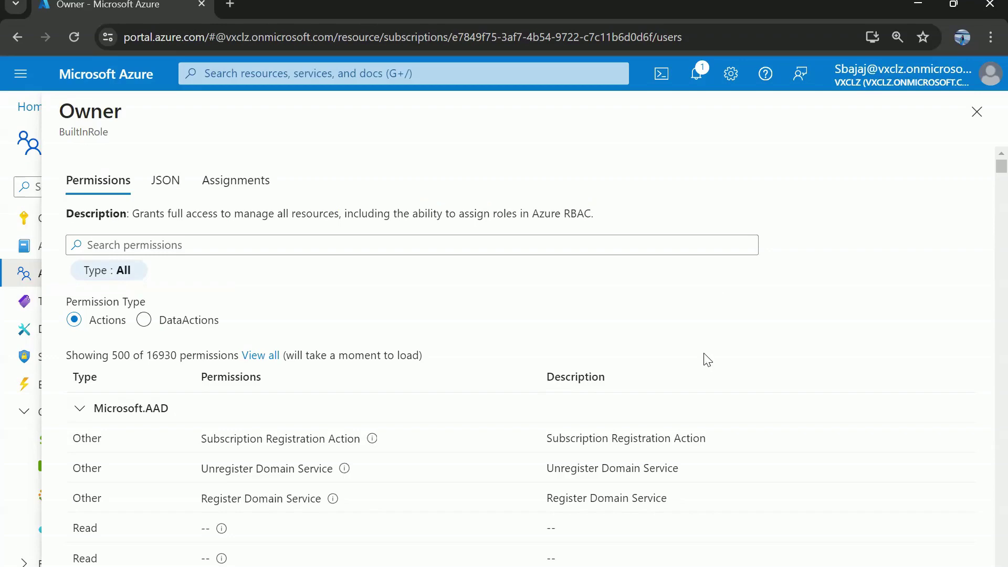
click(977, 111)
- Search the roles for "user access admin", view the User Access Administrator role's details, and close them
double_click(341, 361)
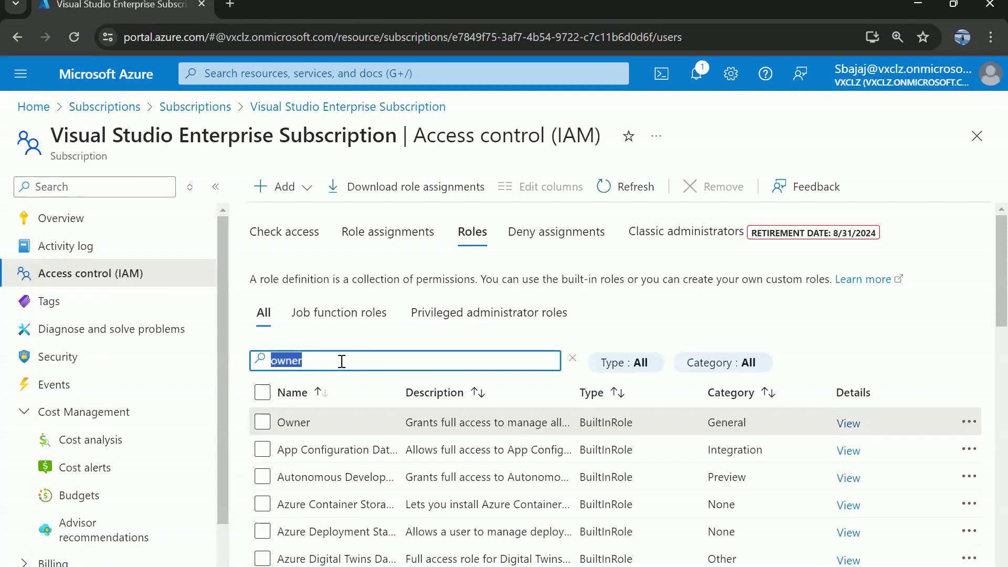
text(user)
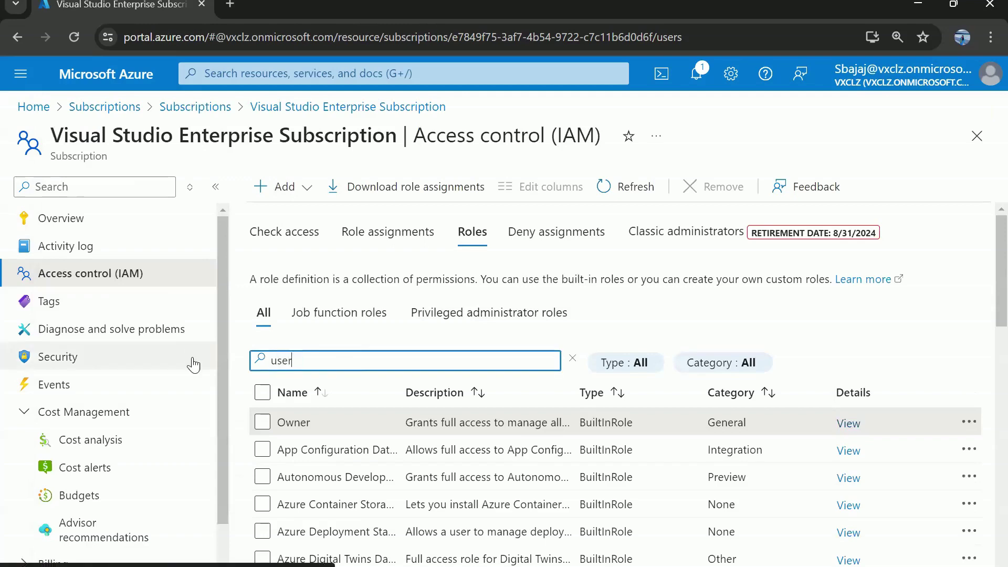
text( access)
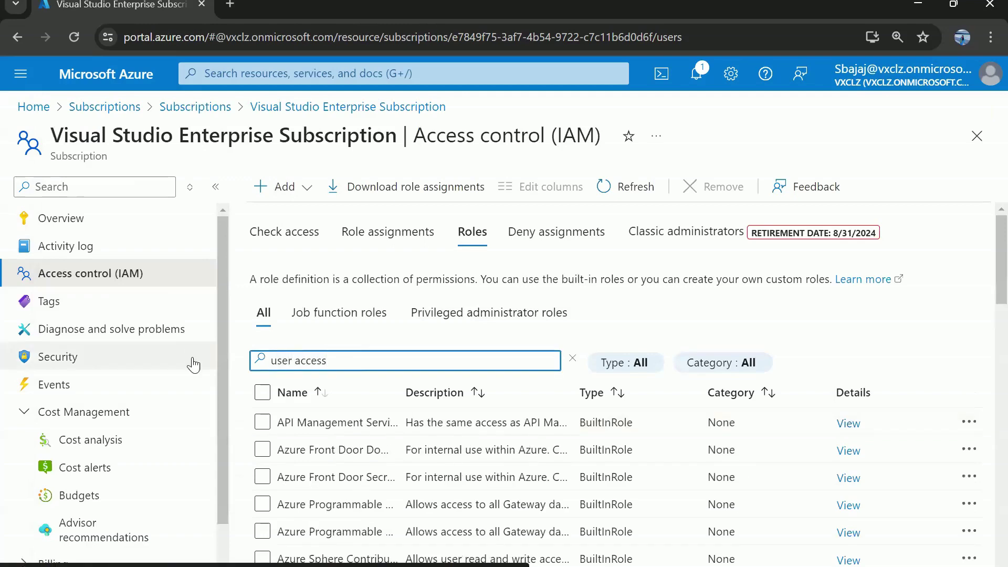
text( admin)
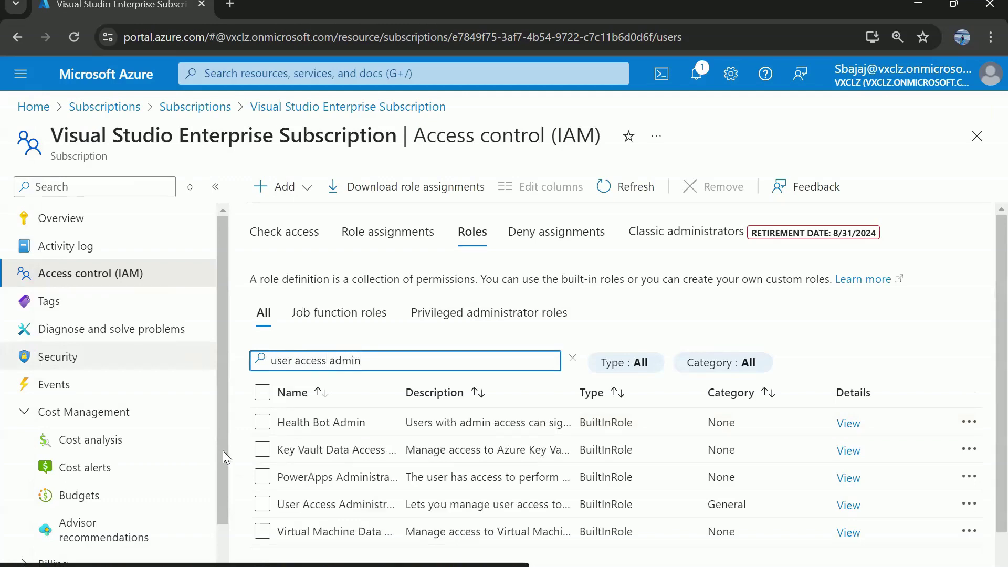
click(847, 505)
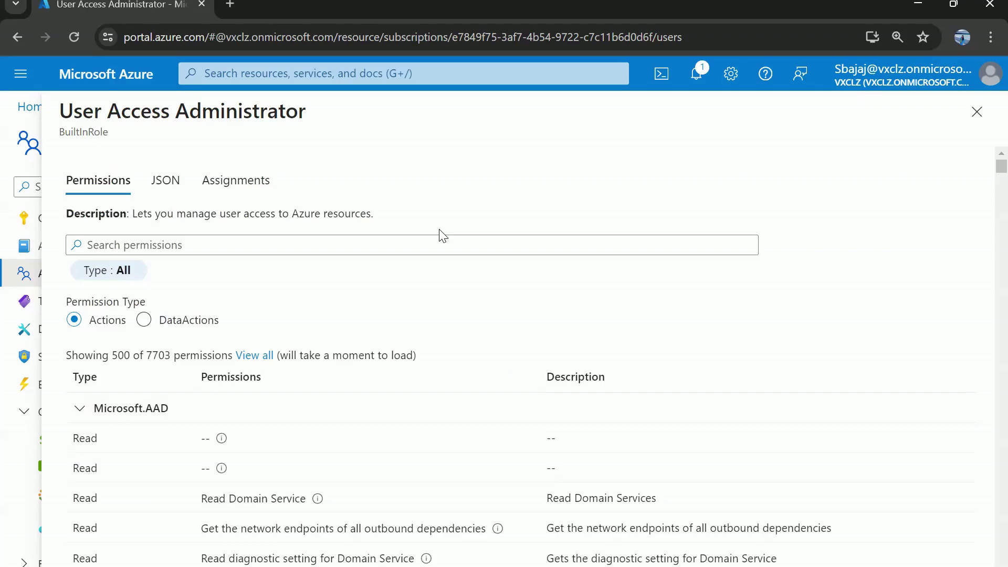
click(977, 112)
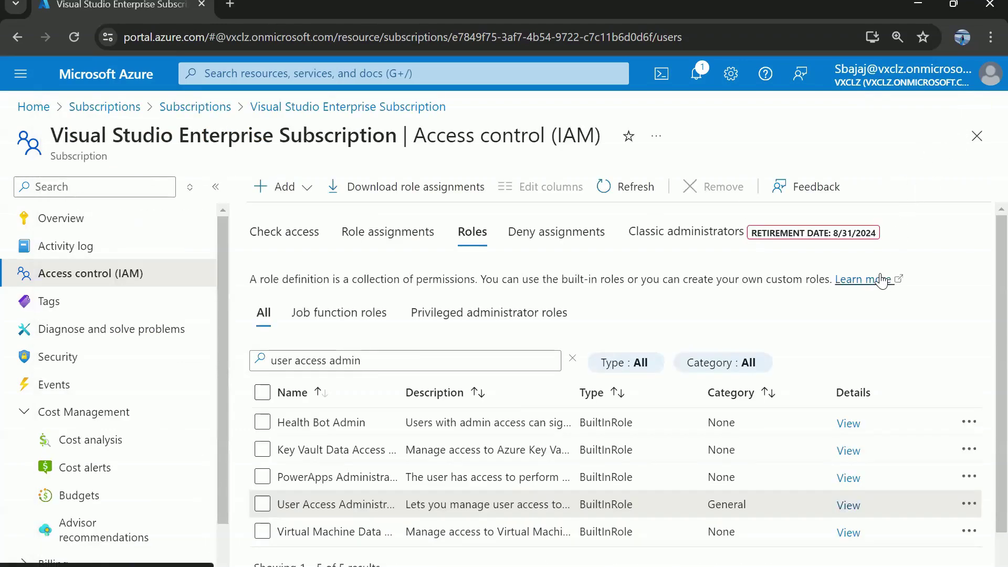